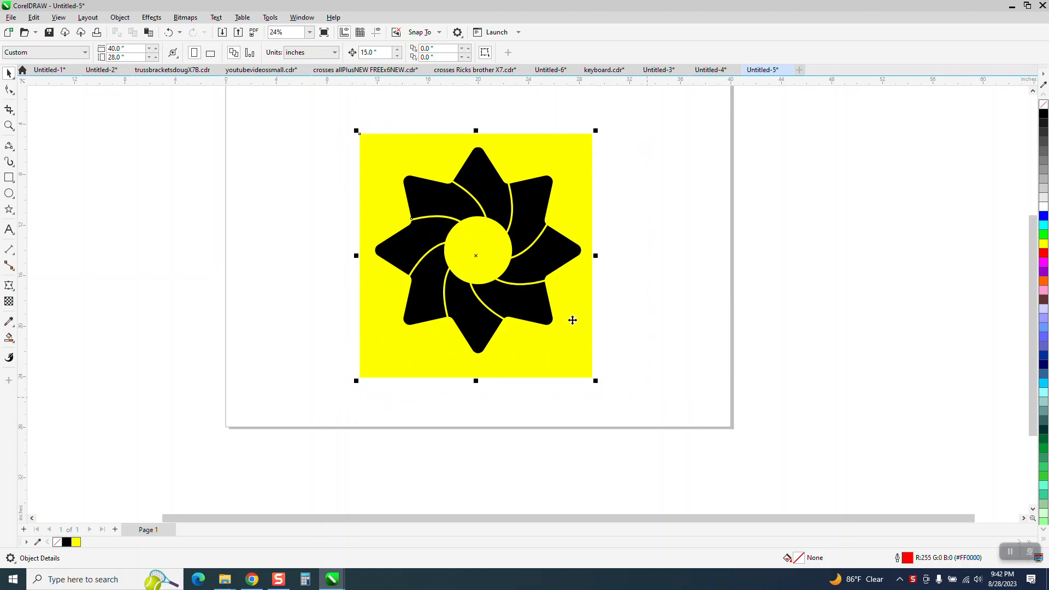
Move the finished sample design off the page to the right
left_click_drag(475, 263, 849, 273)
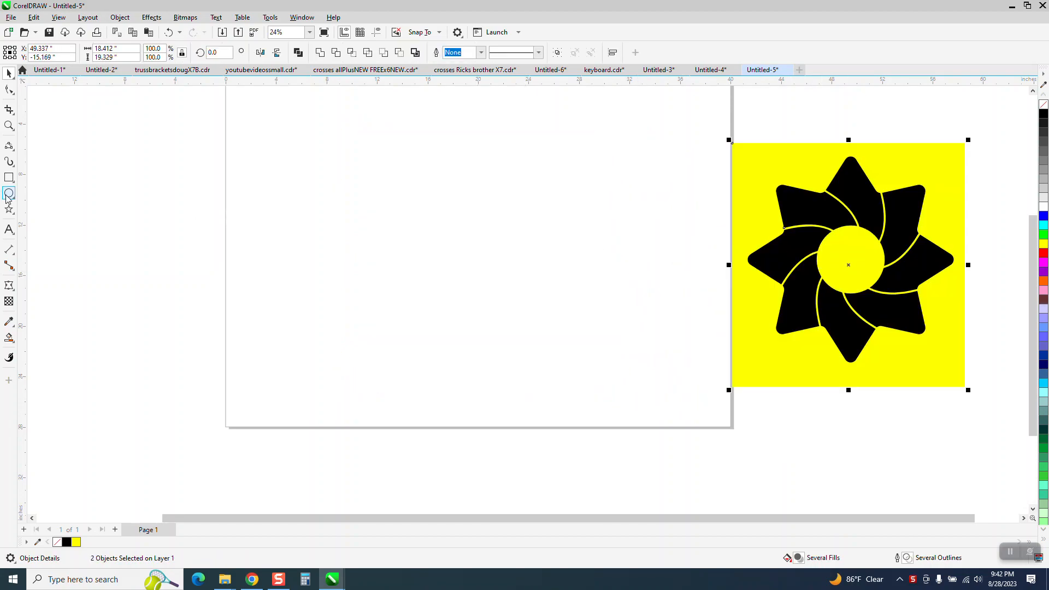
left_click(14, 216)
left_click(47, 206)
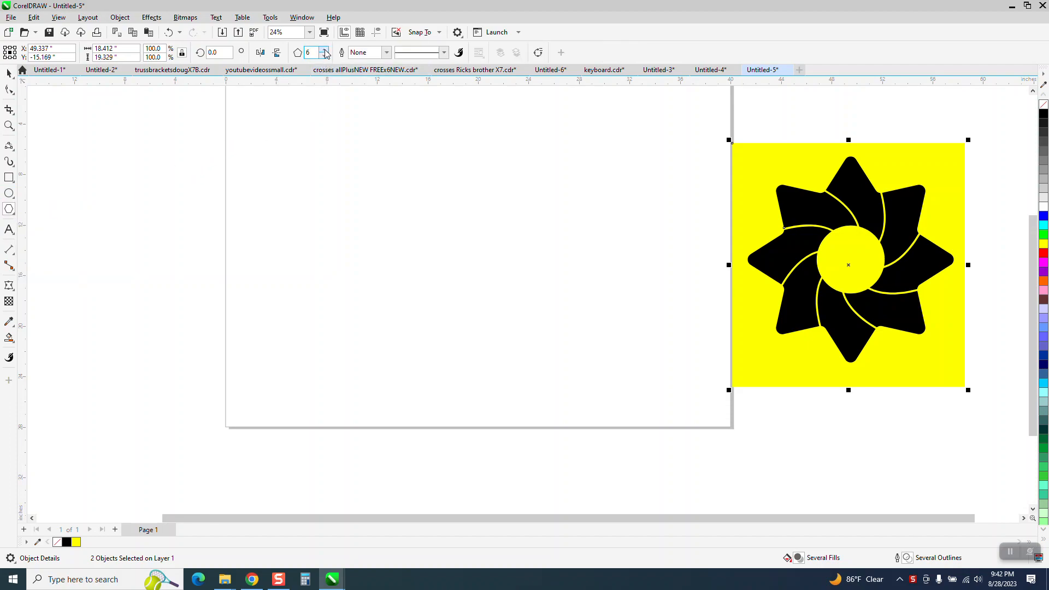
left_click_drag(543, 190, 386, 308)
key("Delete")
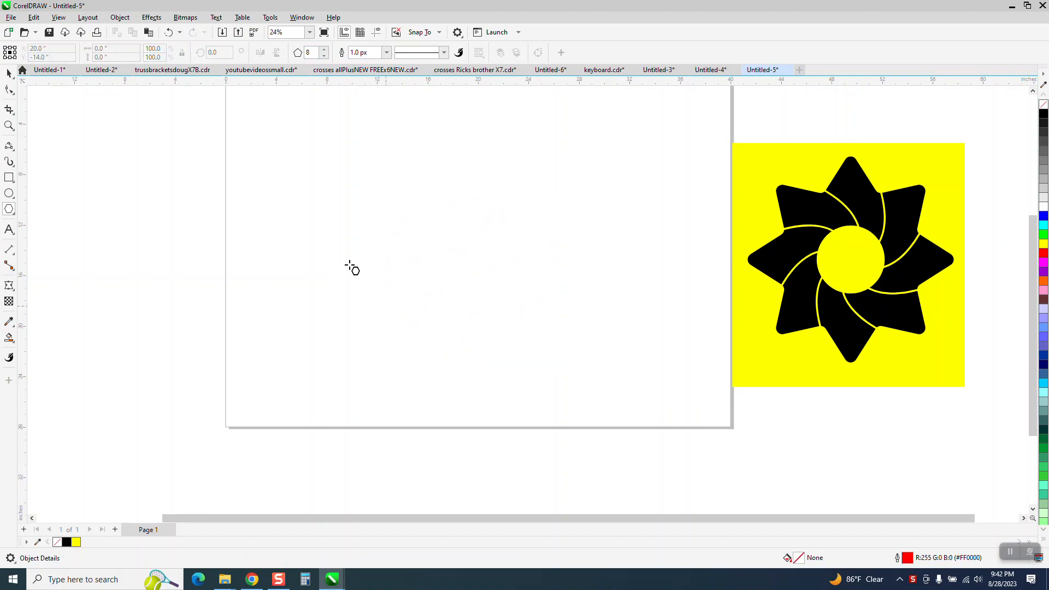
Draw an eight-pointed star about 17 inches wide and center it on the page
left_click(12, 214)
left_click(34, 221)
left_click_drag(540, 162, 353, 377)
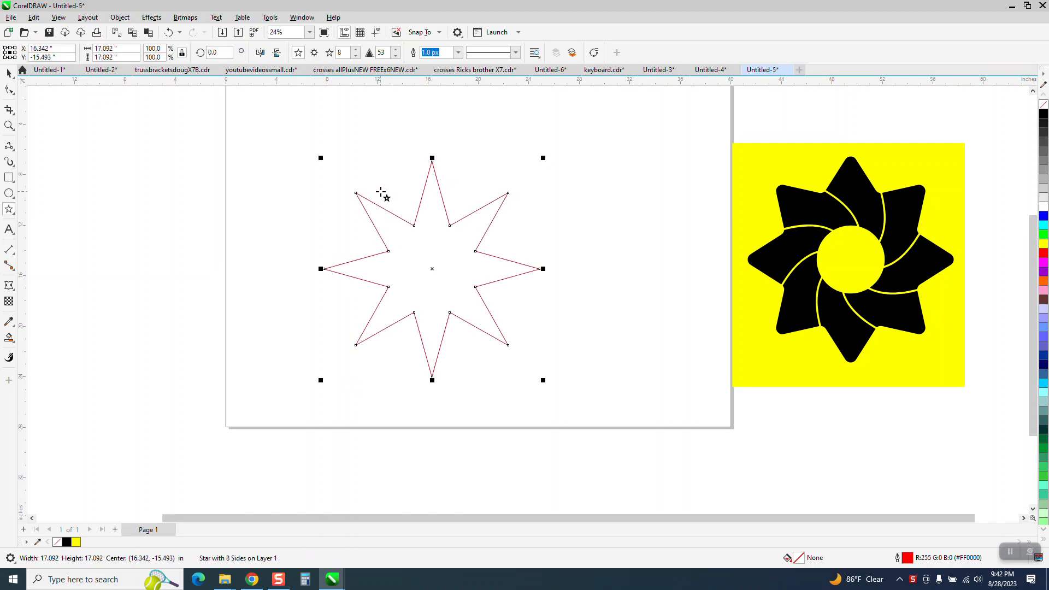
key("p")
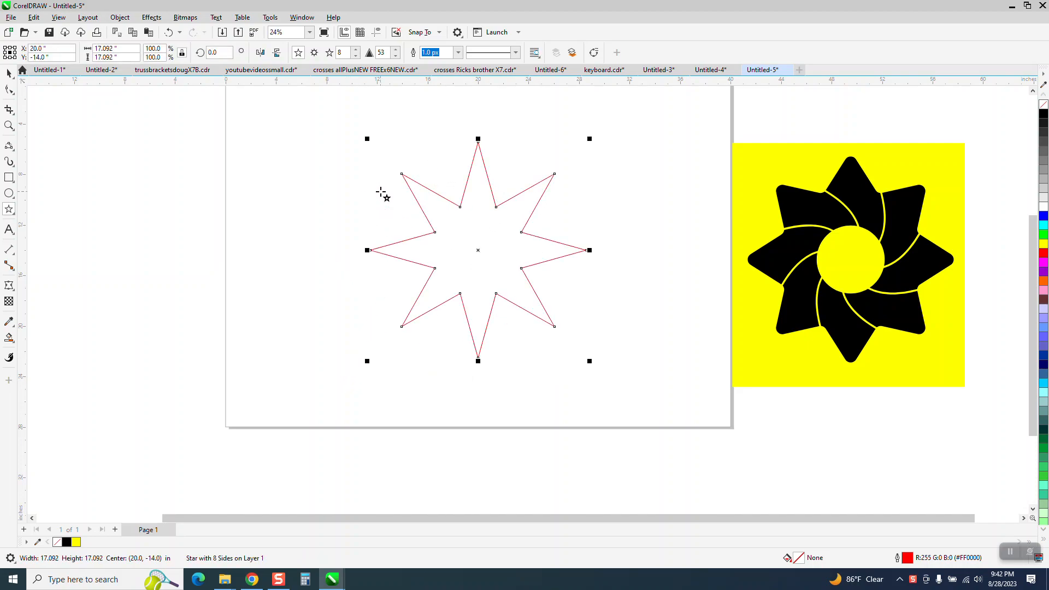
Reduce the star's point sharpness to 34
left_click(396, 56)
left_click(396, 57)
left_click(396, 56)
left_click(396, 56)
left_click(395, 56)
left_click(395, 56)
left_click(395, 57)
left_click(395, 57)
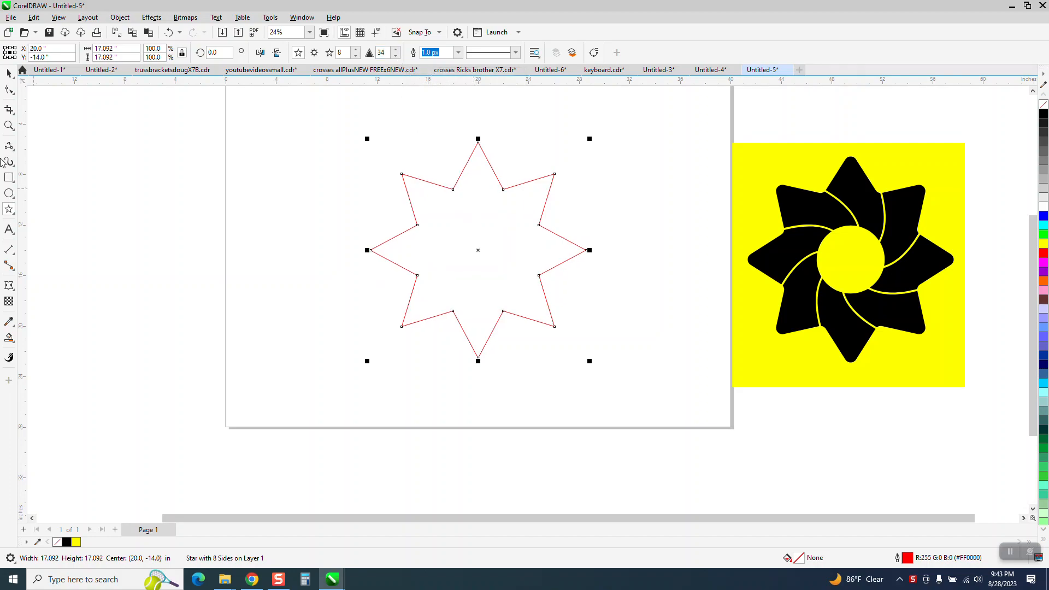
Convert the star to curves
left_click(9, 72)
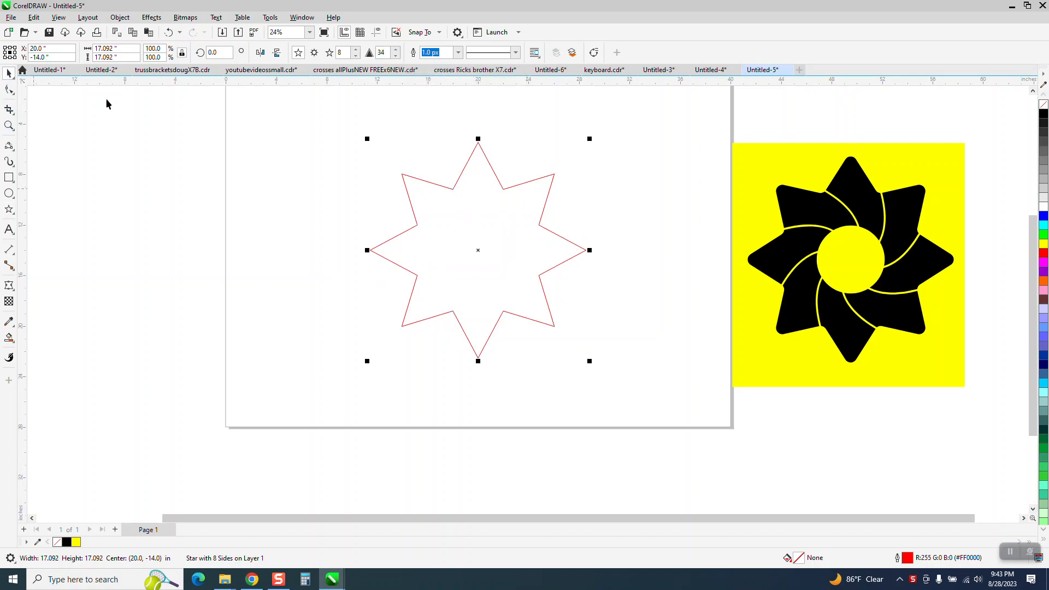
left_click(120, 18)
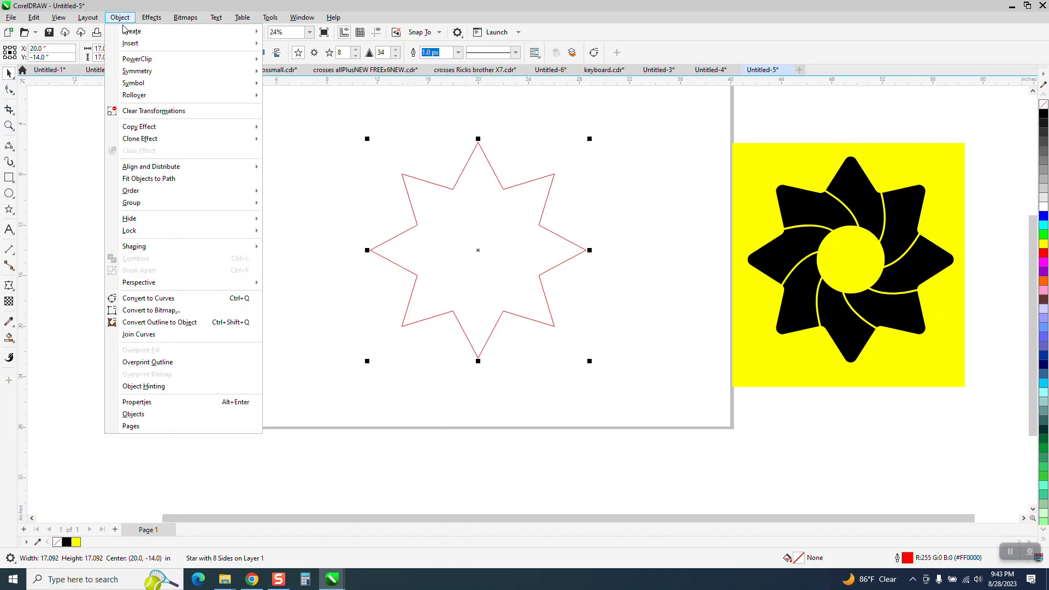
left_click(171, 299)
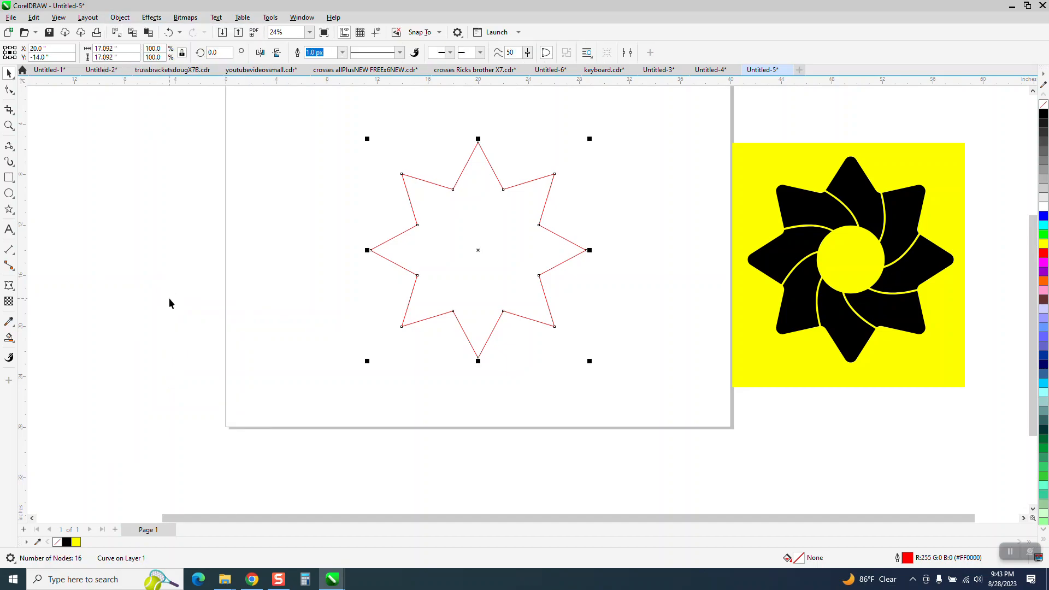
Open the Corners docker and fillet the star's corners with a 1 inch radius
left_click(303, 18)
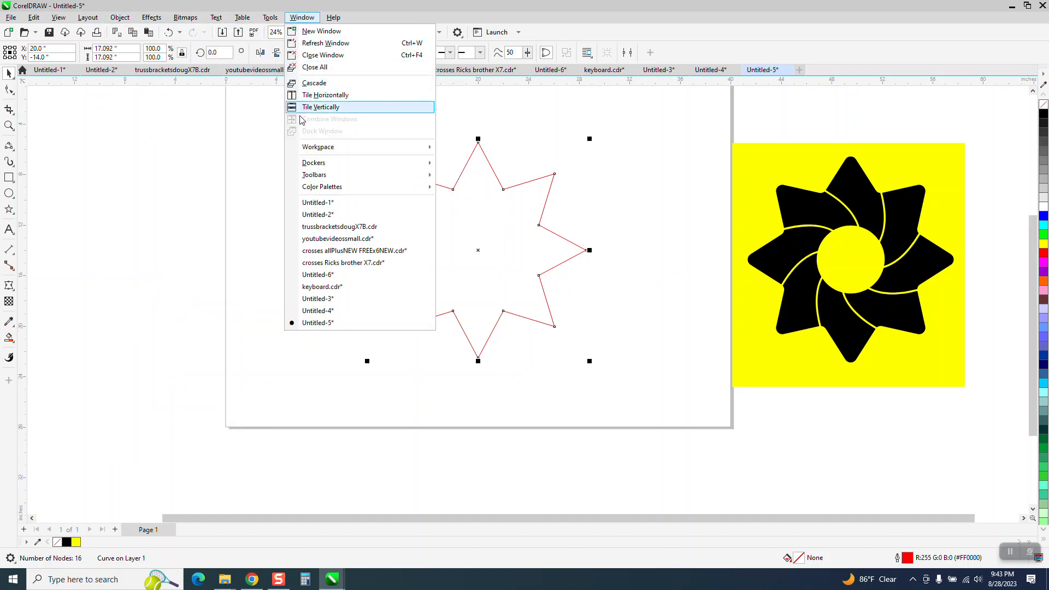
mouse_move(309, 164)
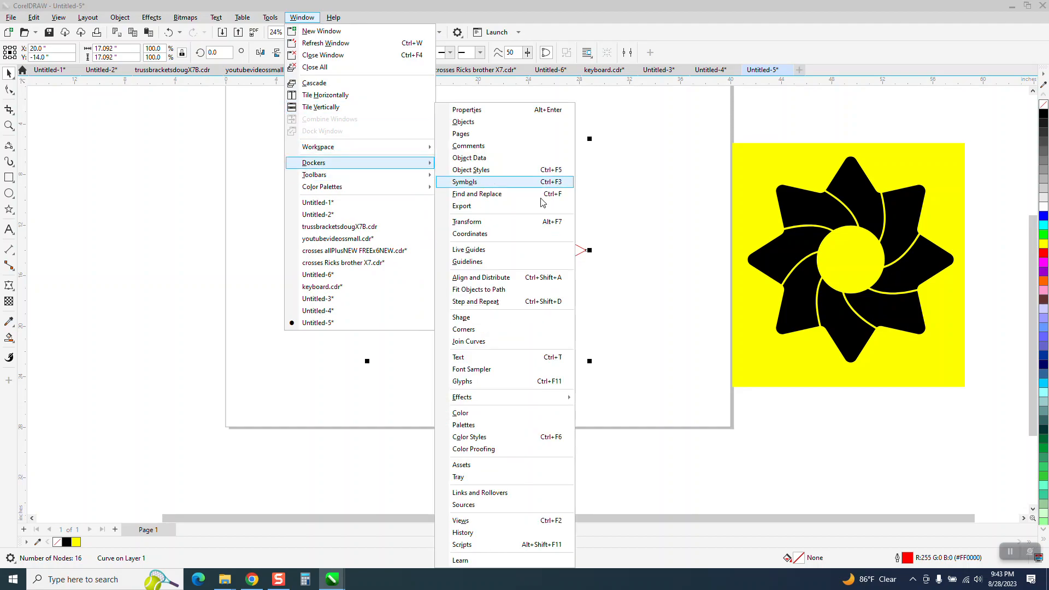
left_click(469, 329)
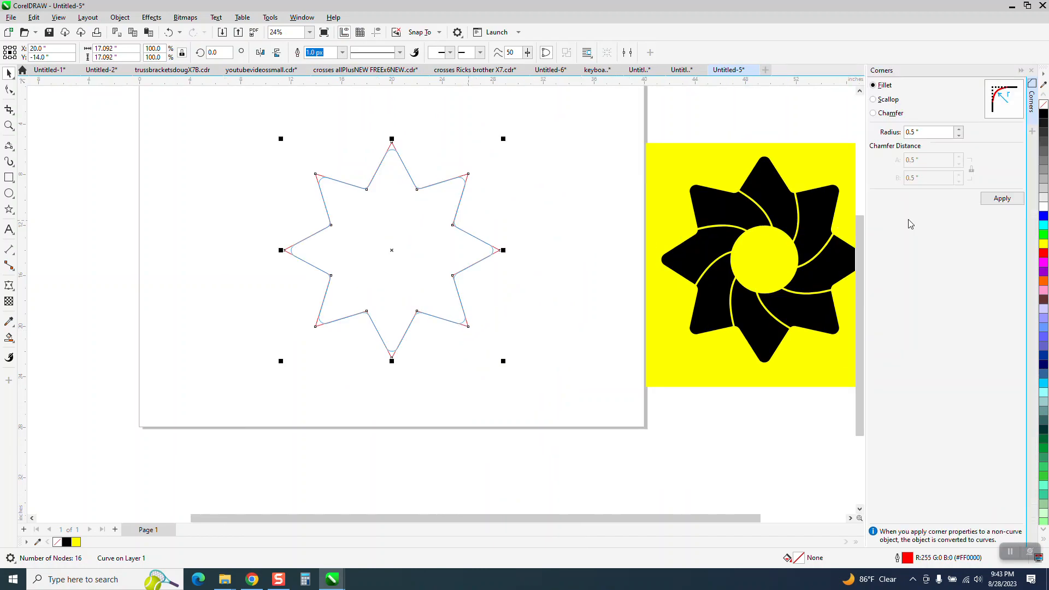
left_click(934, 132)
type("1")
key("Return")
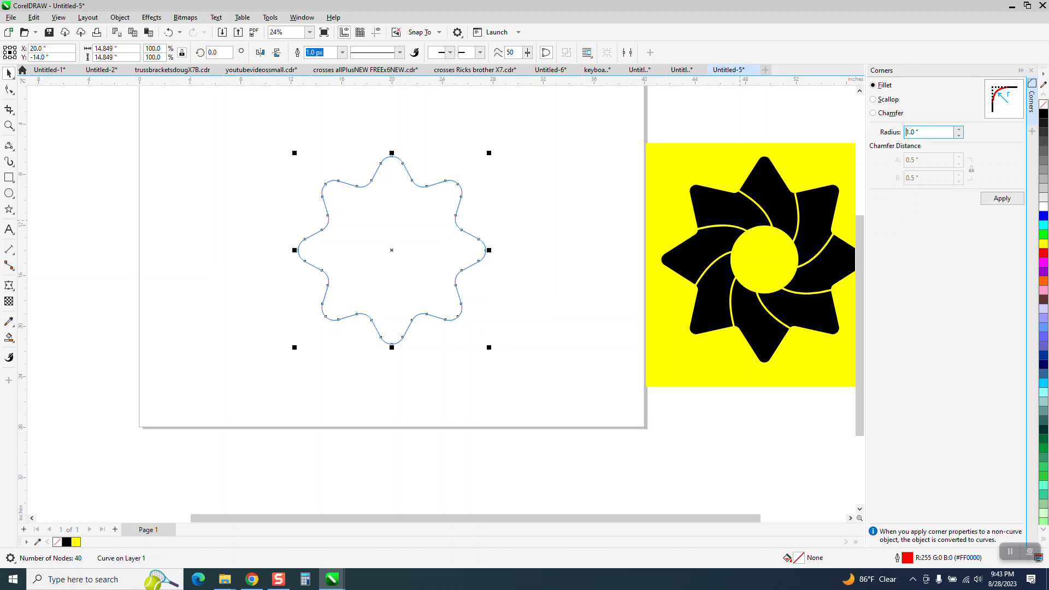
Draw a circle centered on the page and scale it down to 57.5%, about 4.15 inches wide
left_click(8, 193)
left_click_drag(251, 212, 211, 307)
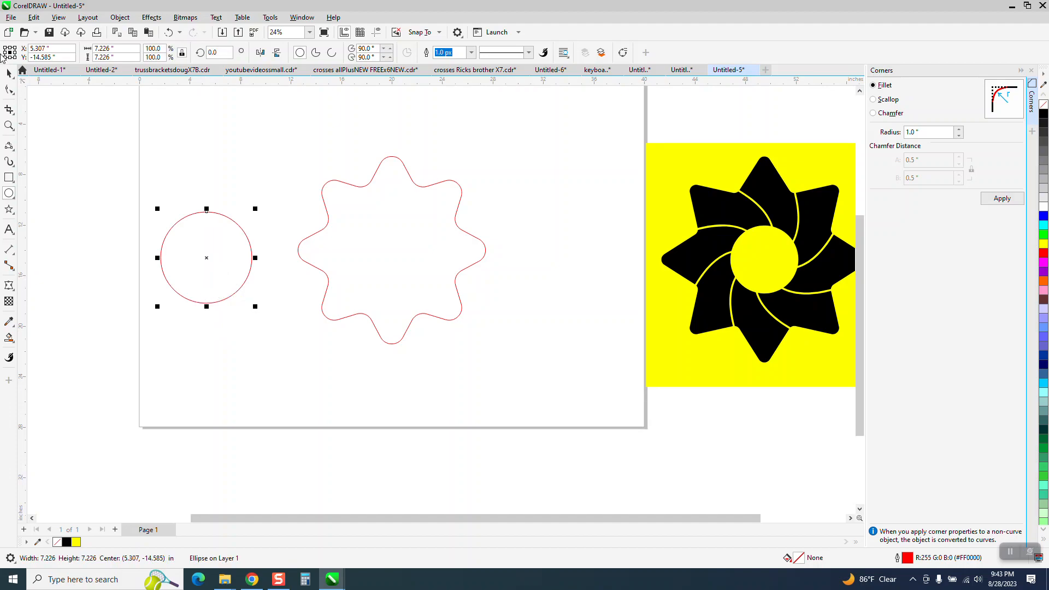
left_click(9, 74)
key("p")
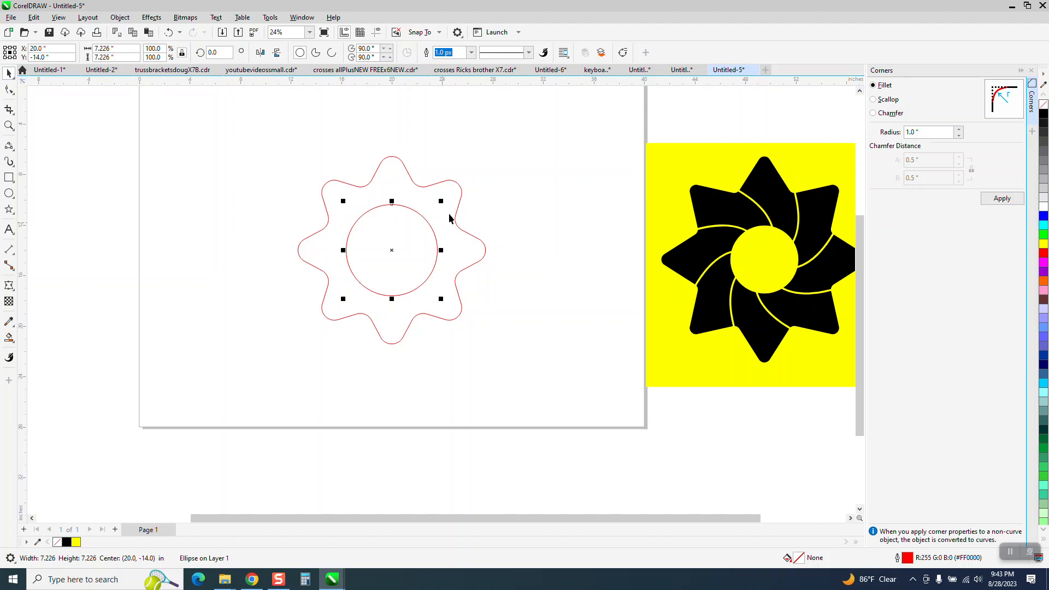
left_click_drag(442, 201, 428, 221)
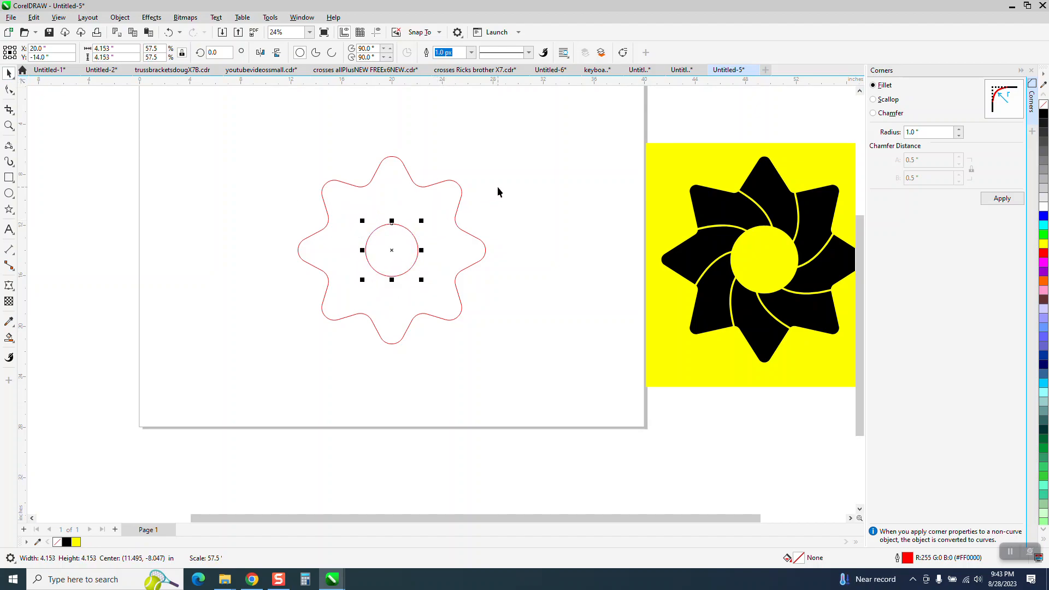
Draw a 3-point curve arcing from the circle's top quadrant out toward the star's upper-left lobe
left_click(9, 126)
left_click_drag(272, 154, 573, 395)
scroll(402, 321, "down", 1)
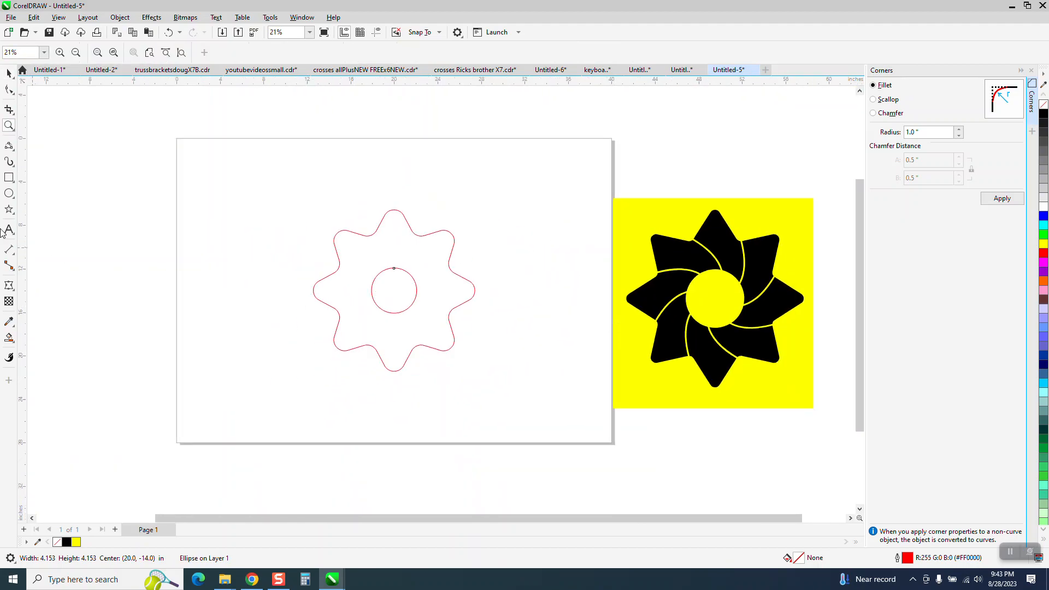
left_click(11, 149)
left_click(12, 151)
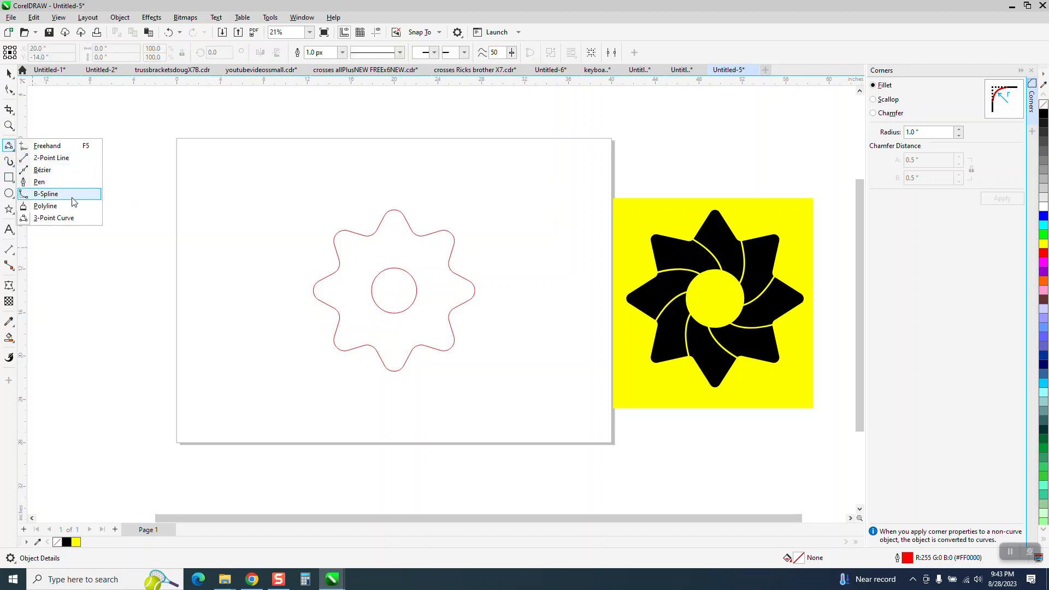
left_click(60, 218)
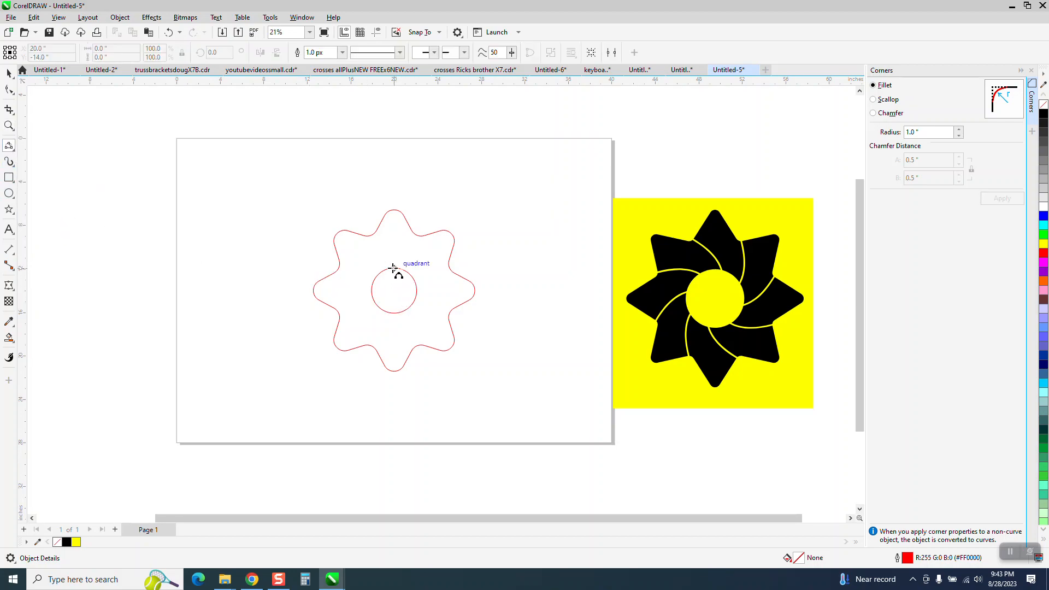
left_click_drag(397, 283, 362, 224)
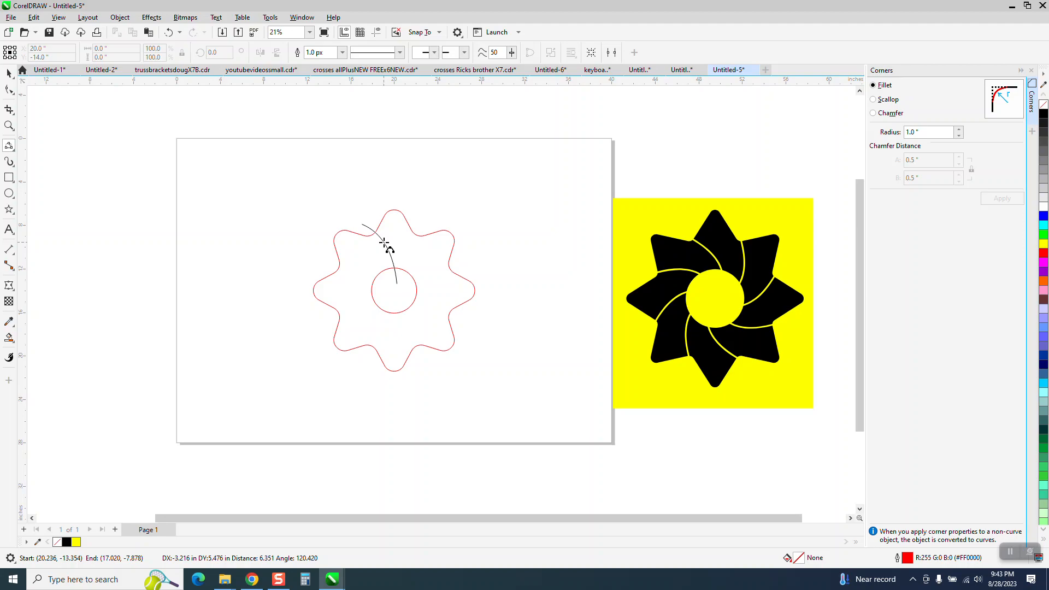
left_click(386, 242)
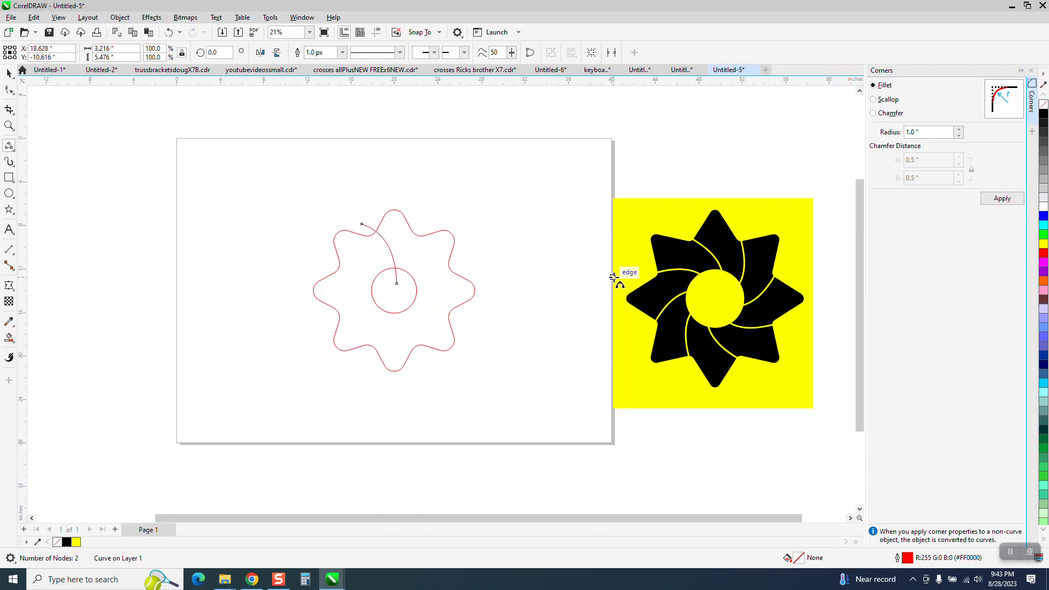
Extend the arc's outer end node slightly further outward
left_click(9, 90)
left_click_drag(361, 225, 350, 221)
left_click(8, 72)
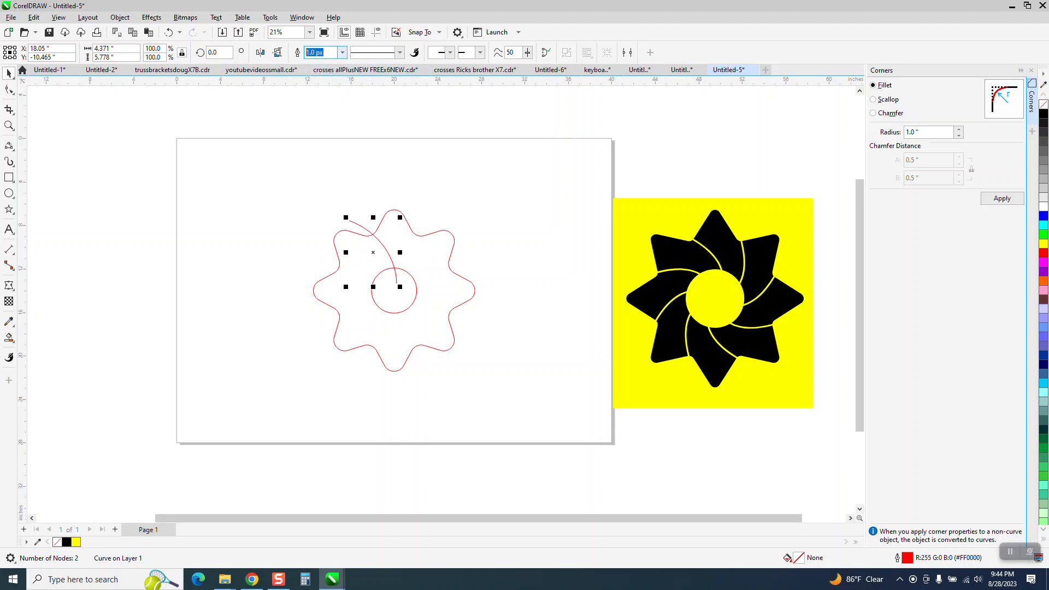
Set the arc's outline width to 50 px and convert the outline to an object
type("45")
key("Return")
left_click_drag(337, 53, 257, 56)
type("50")
key("Return")
left_click(120, 17)
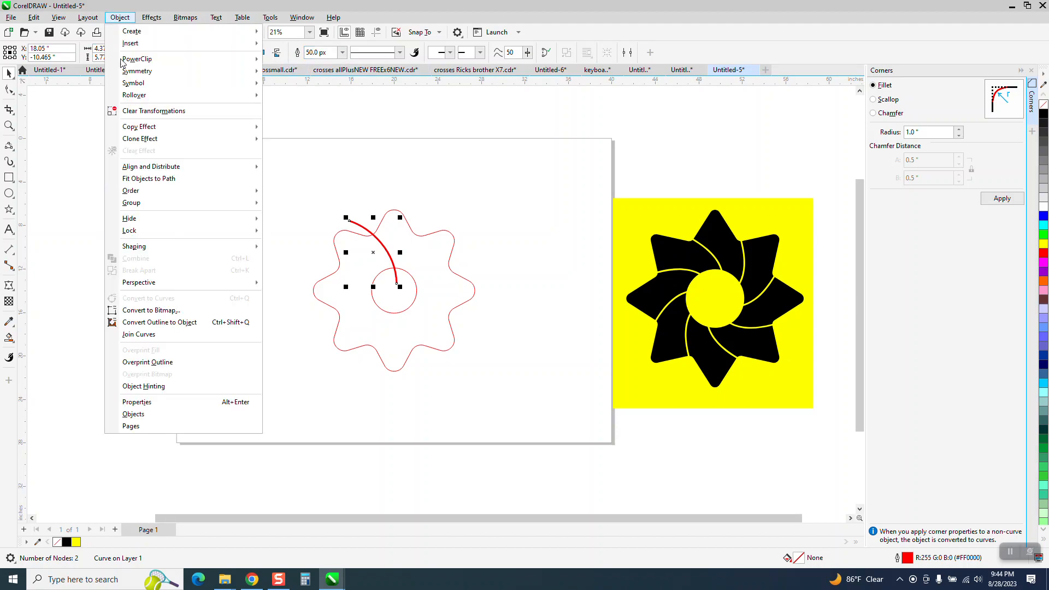
left_click(186, 325)
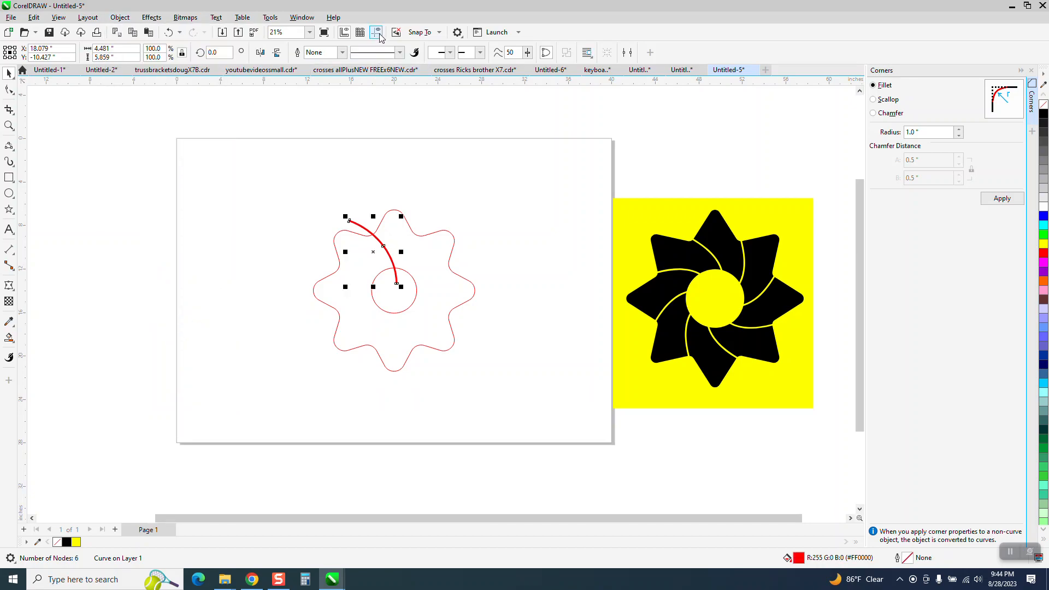
Duplicate the arc in 45° rotations around the circle's center to form eight arcs
left_click(9, 125)
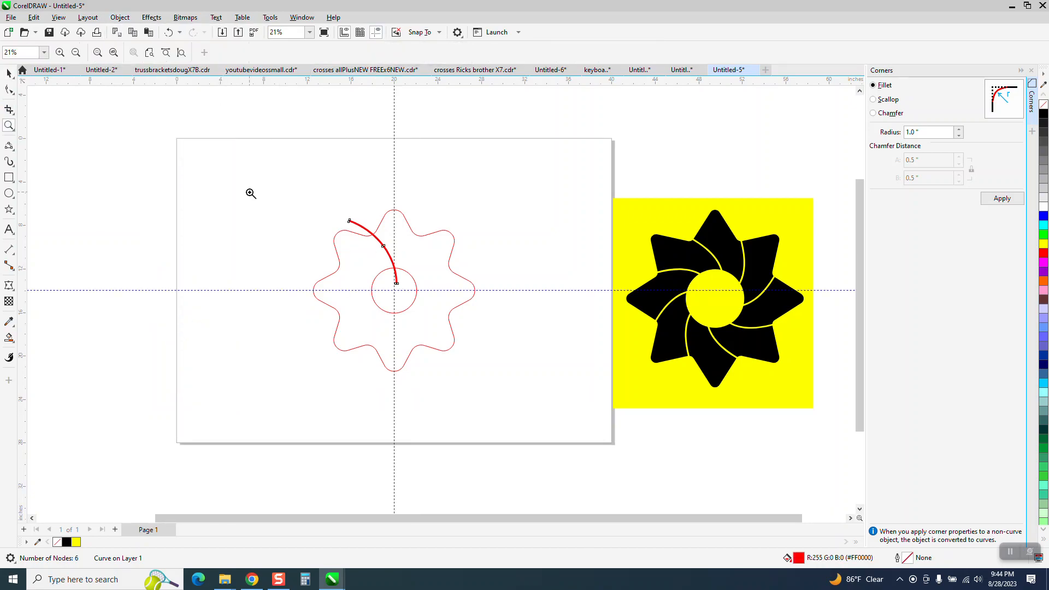
left_click(537, 402)
left_click(8, 73)
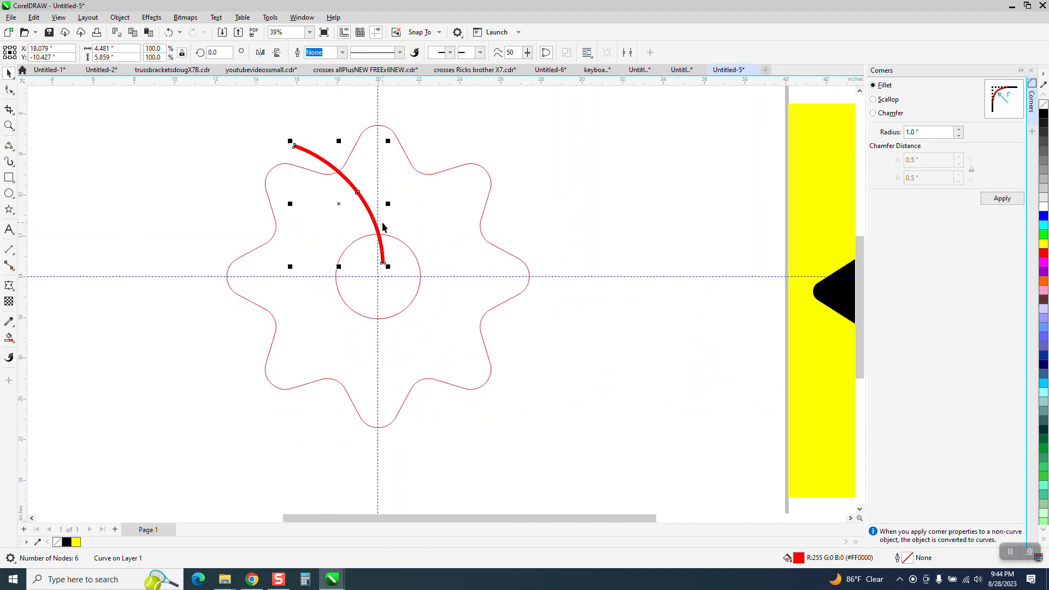
left_click(340, 205)
left_click_drag(371, 269, 378, 276)
left_click(374, 219)
left_click(373, 219)
type("45")
key("Return")
key("ctrl+r")
key("ctrl+r")
key("ctrl+r")
key("ctrl+r")
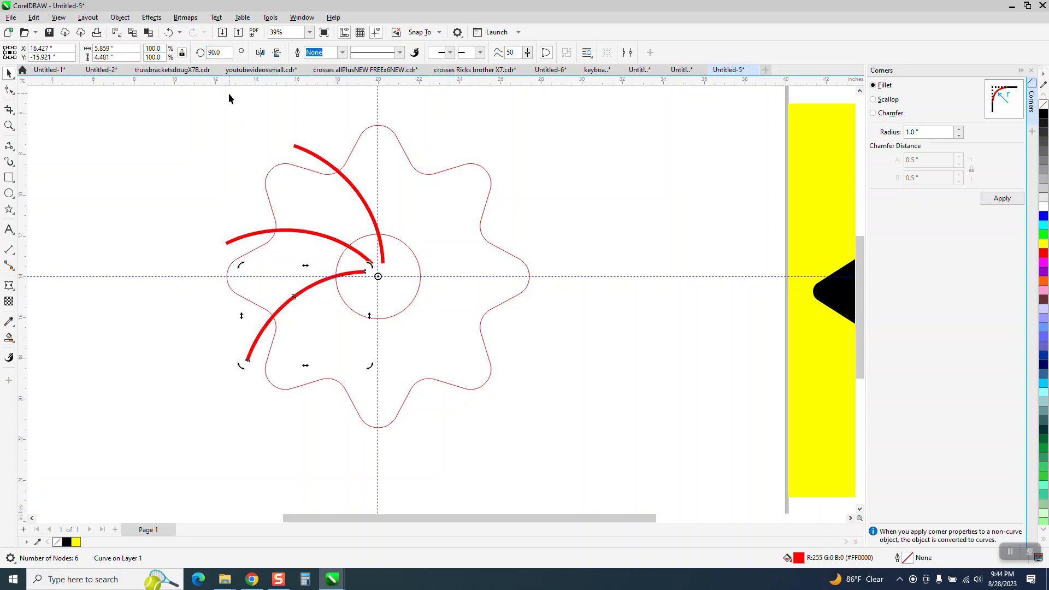
key("ctrl+r")
key("ctrl+r")
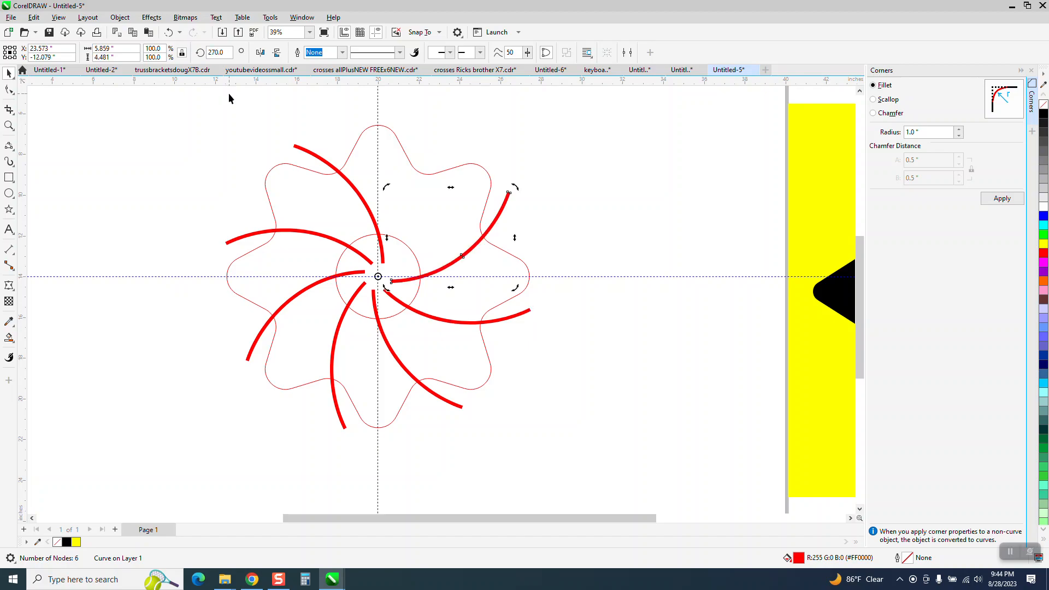
Move the rounded star and the circle to the left, away from the arcs
scroll(490, 162, "down", 1)
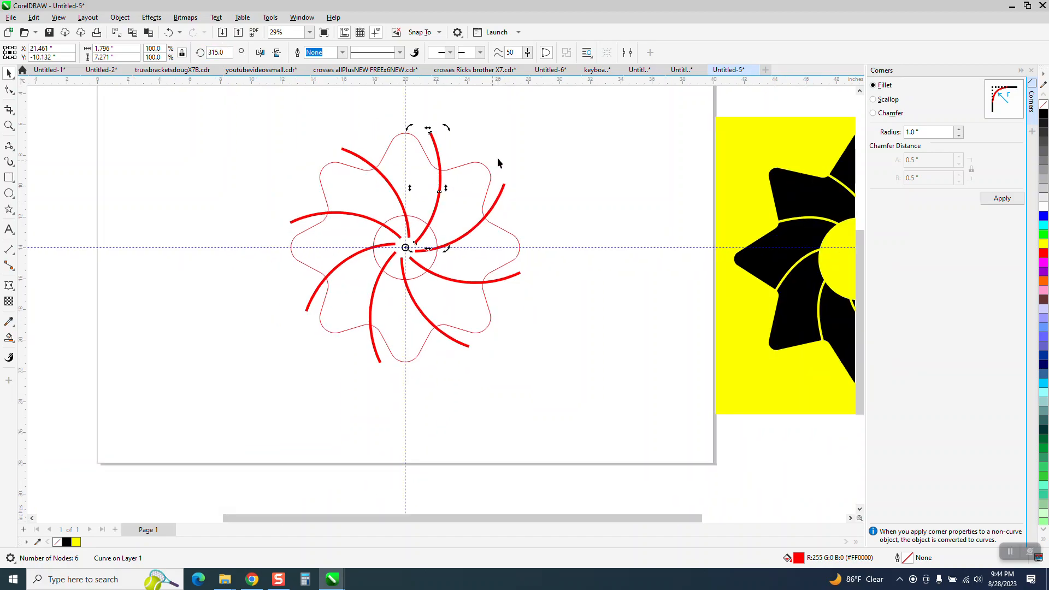
left_click(501, 155)
left_click(484, 168)
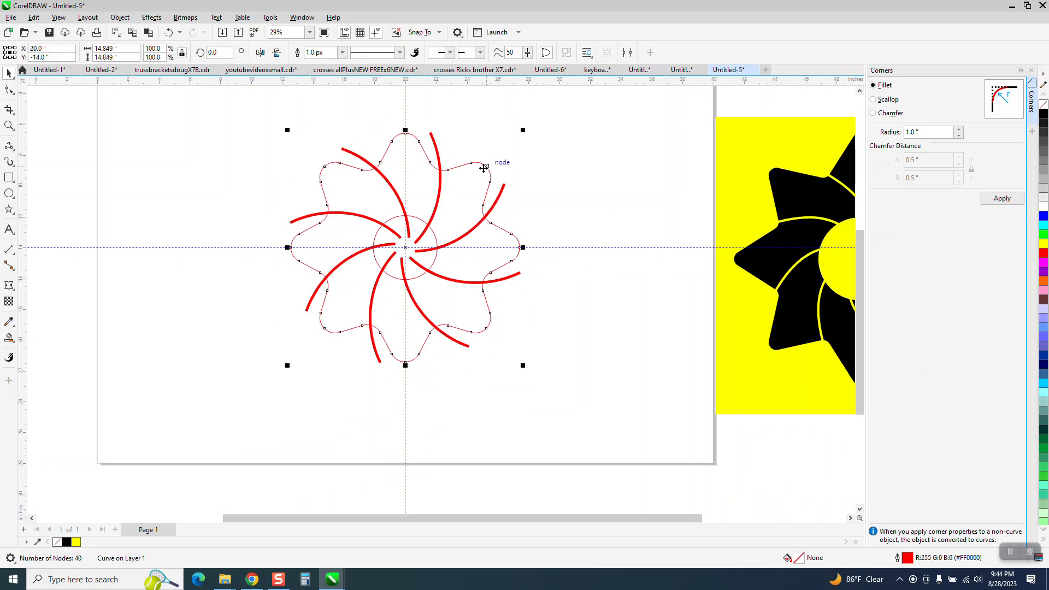
key("Left")
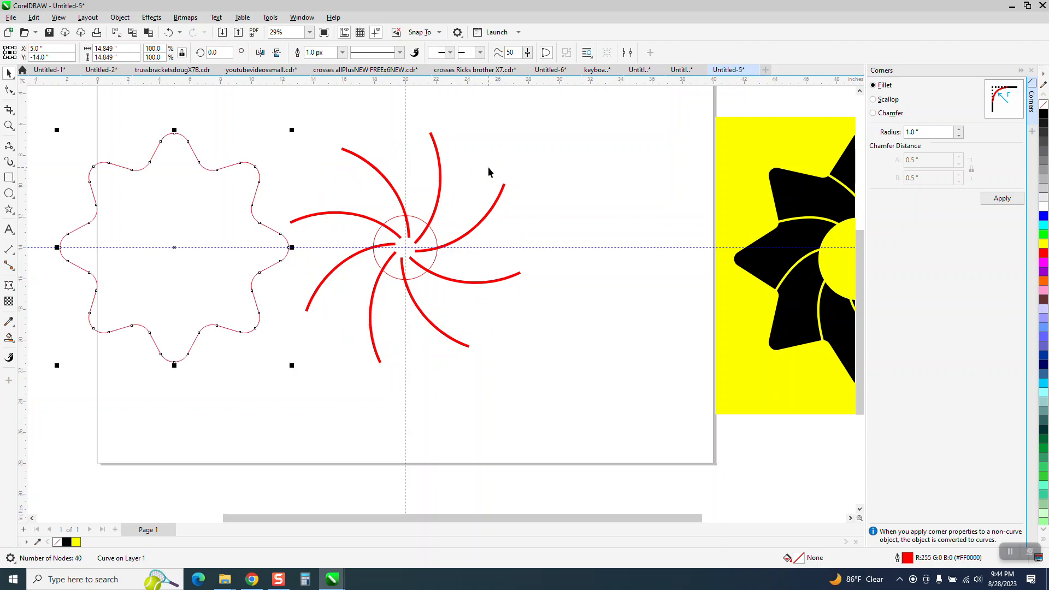
left_click(431, 231)
key("Left")
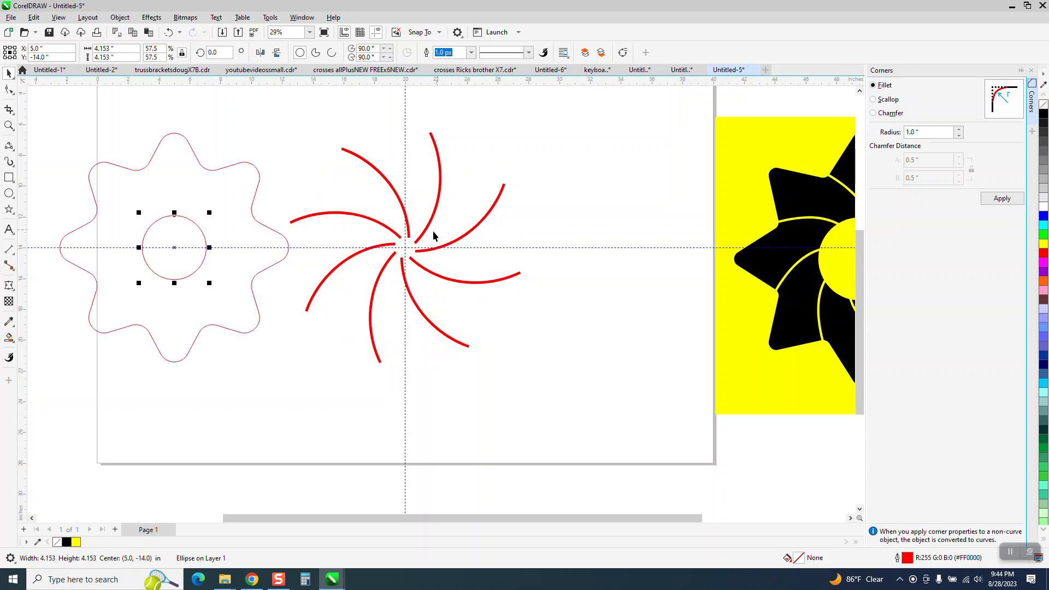
Smart Fill the area between the star and the circle in black and center the new shape on the page
left_click(9, 338)
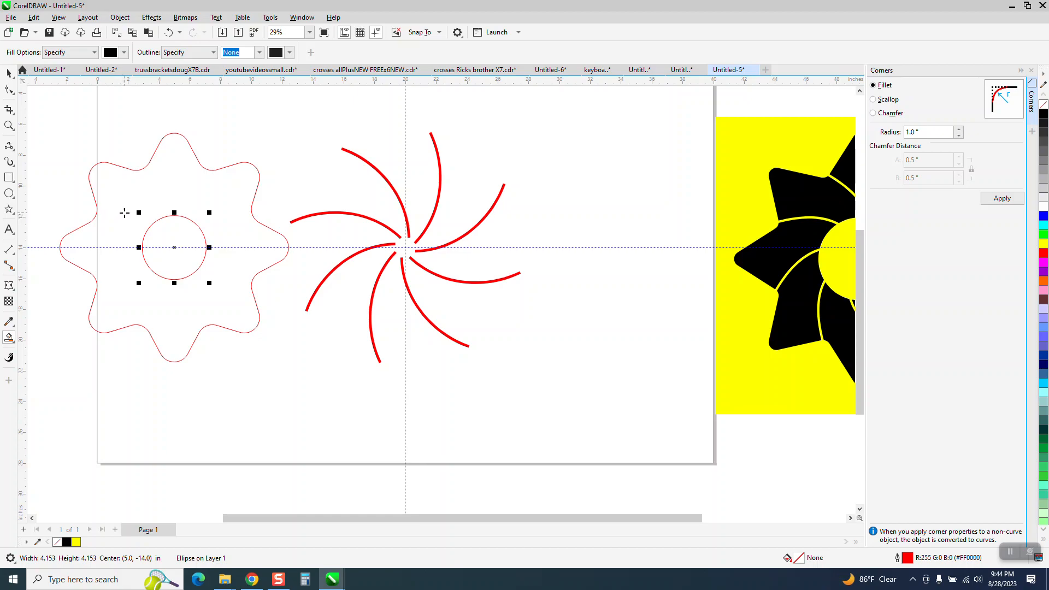
left_click(125, 211)
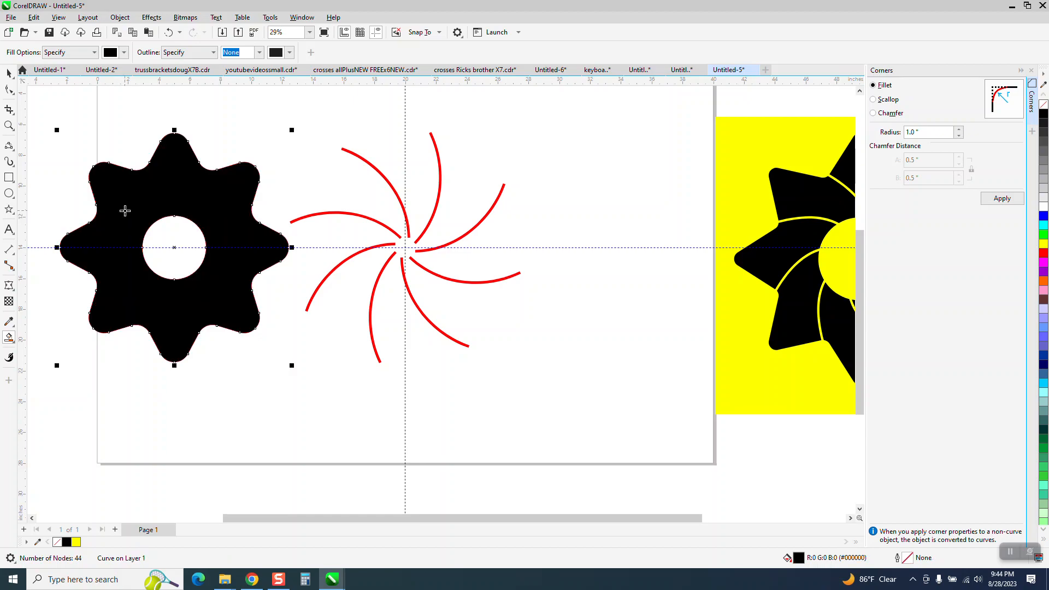
key("p")
Delete the original star and circle outlines
left_click(9, 73)
left_click_drag(34, 116, 301, 404)
left_click(232, 264)
key("Delete")
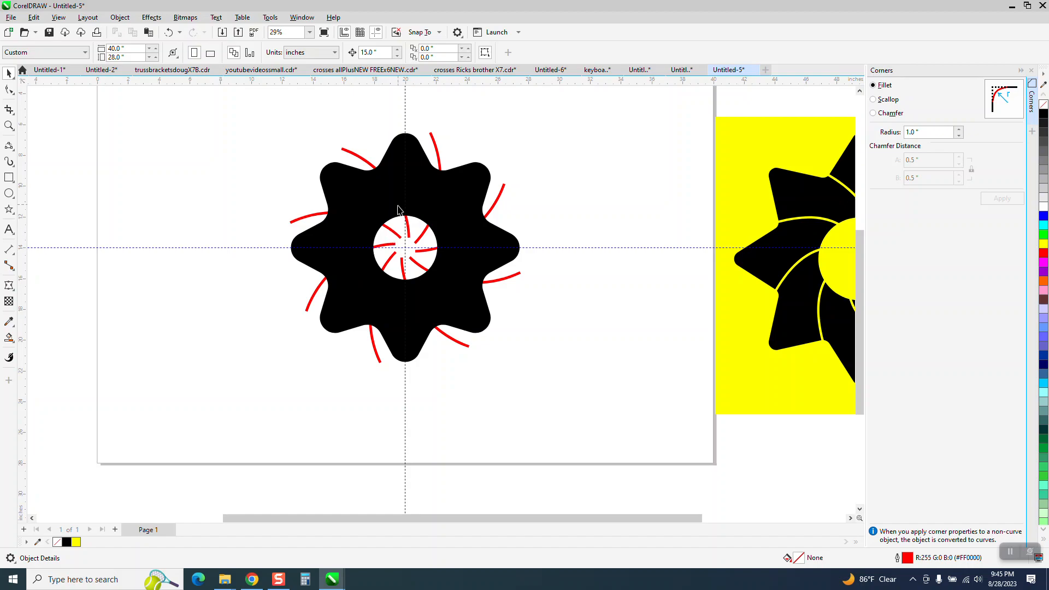
Select the black star shape and send it to the back of the page, behind the red arcs
left_click(123, 21)
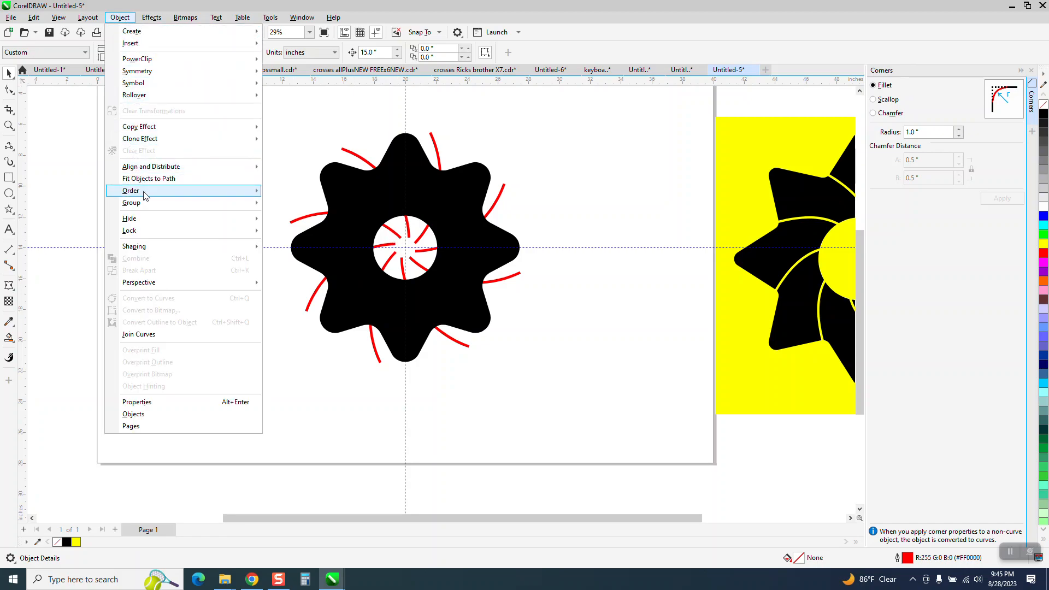
mouse_move(260, 192)
left_click(335, 171)
left_click(331, 170)
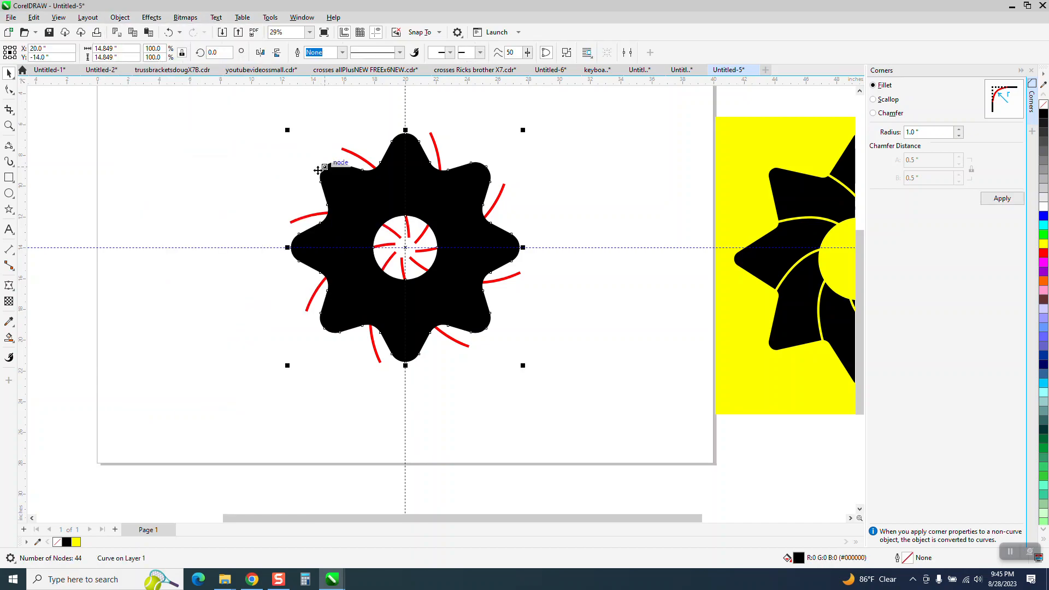
left_click(119, 17)
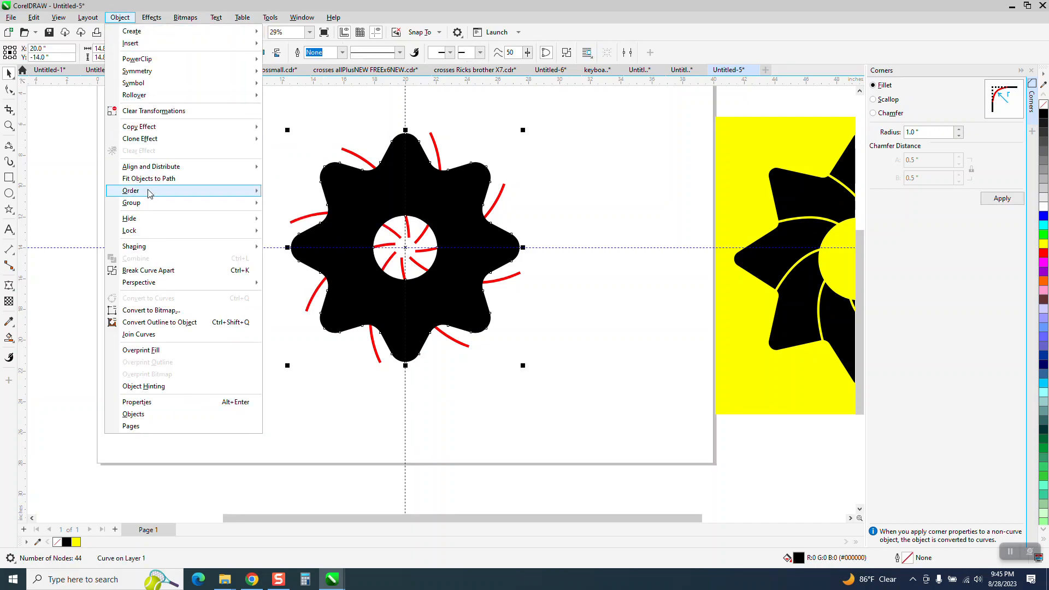
left_click(278, 206)
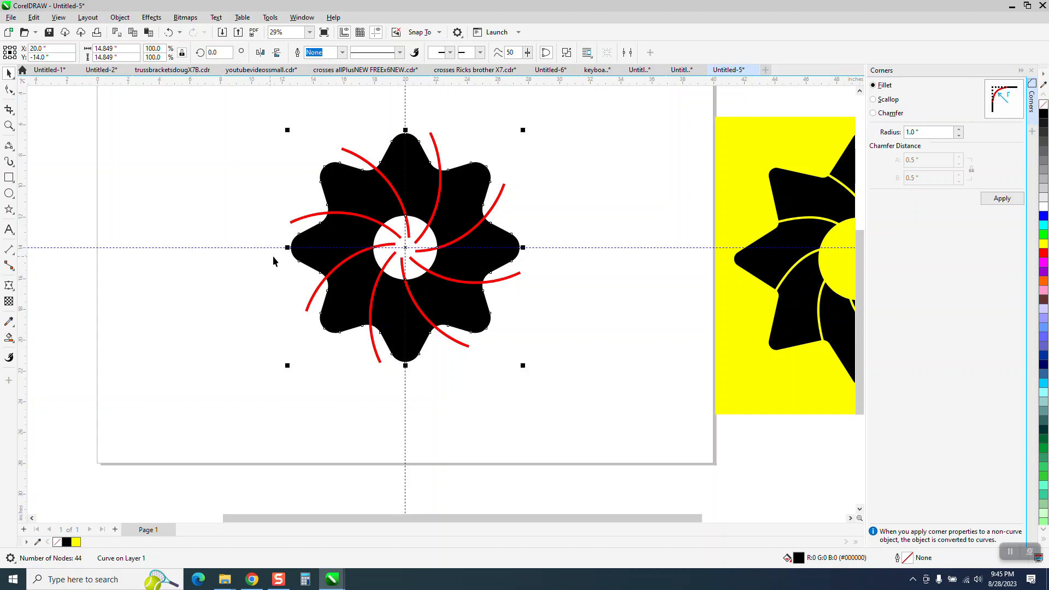
Select the star together with all arcs and cut the arcs out of it with Back minus front
left_click_drag(265, 116, 614, 419)
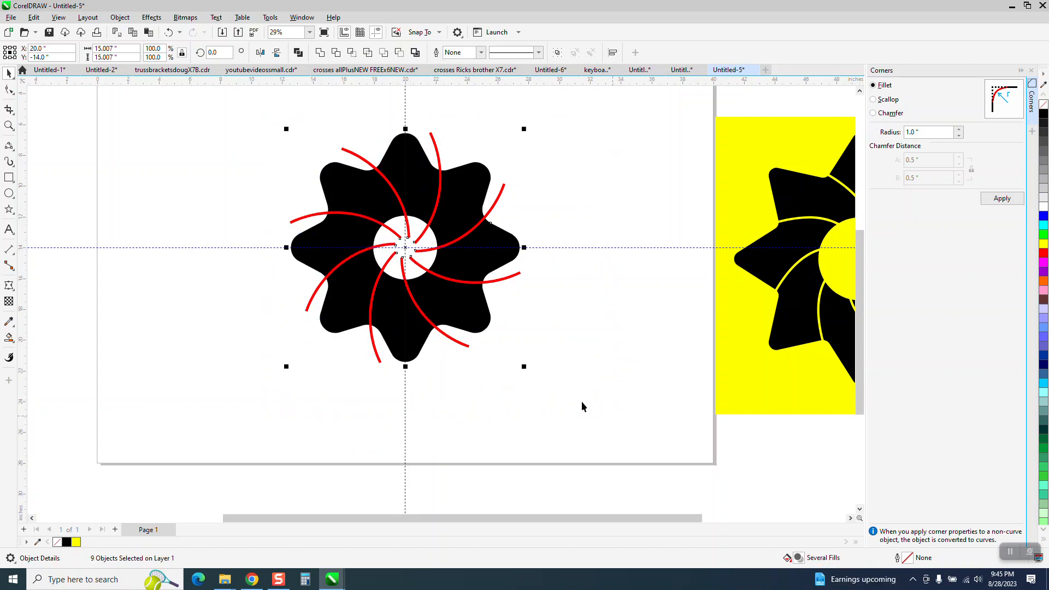
left_click(399, 53)
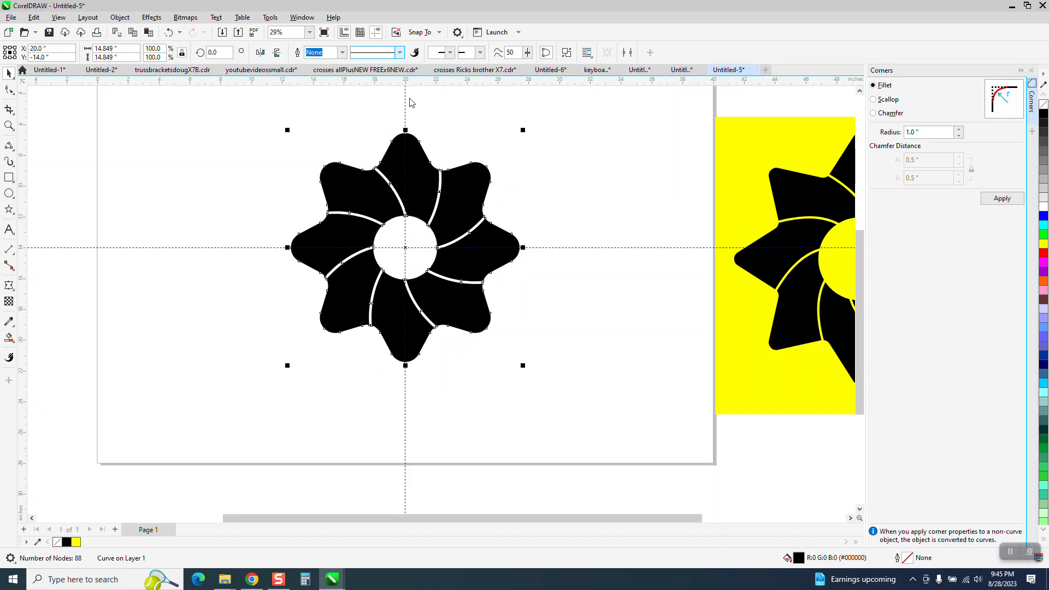
Move the yellow square over the logo and send it to the back of the page
left_click_drag(739, 238, 296, 235)
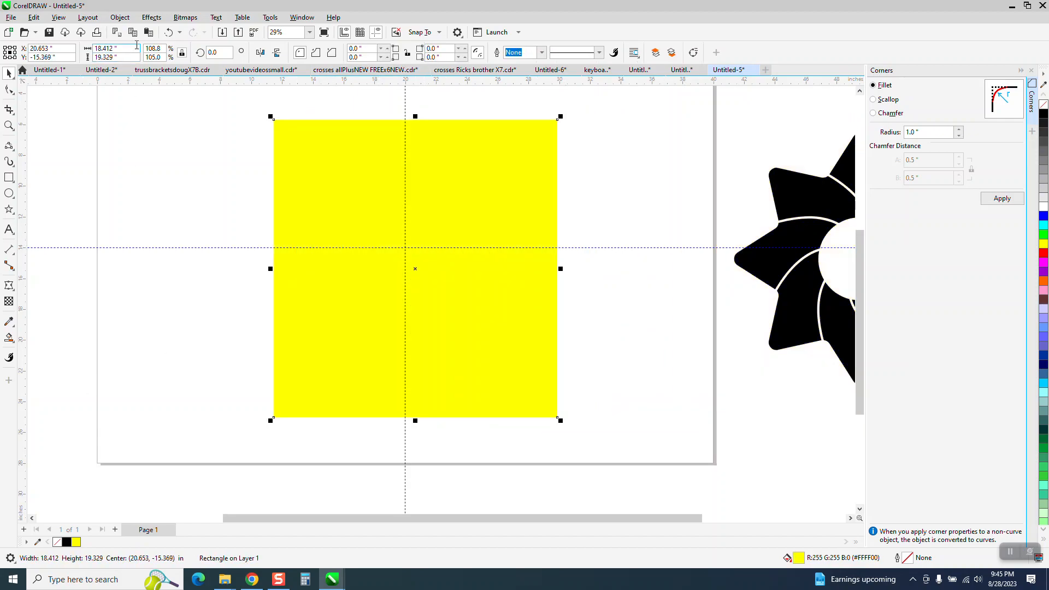
left_click(120, 17)
mouse_move(159, 190)
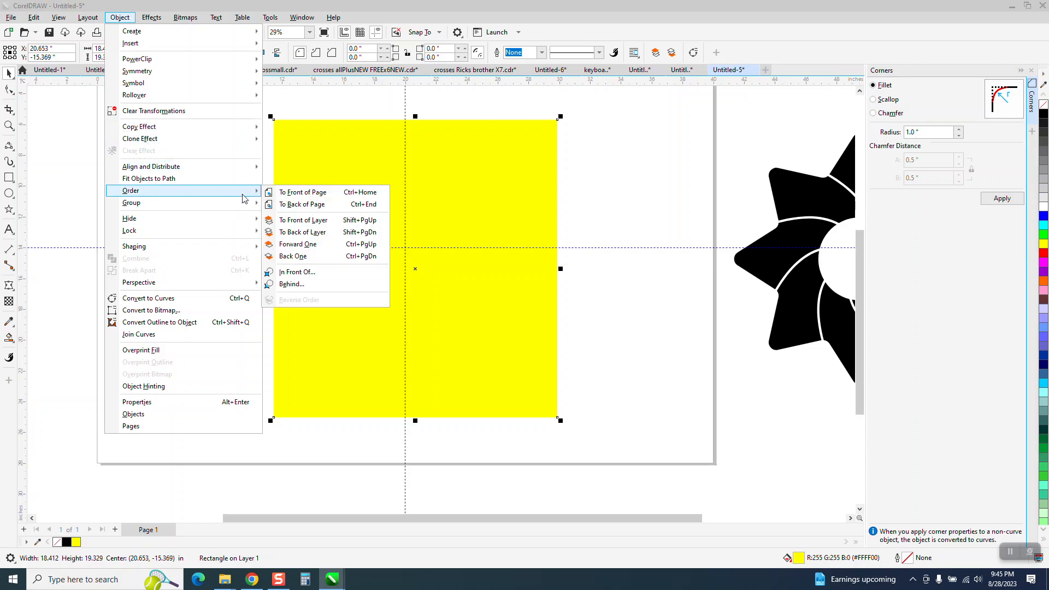
left_click(288, 208)
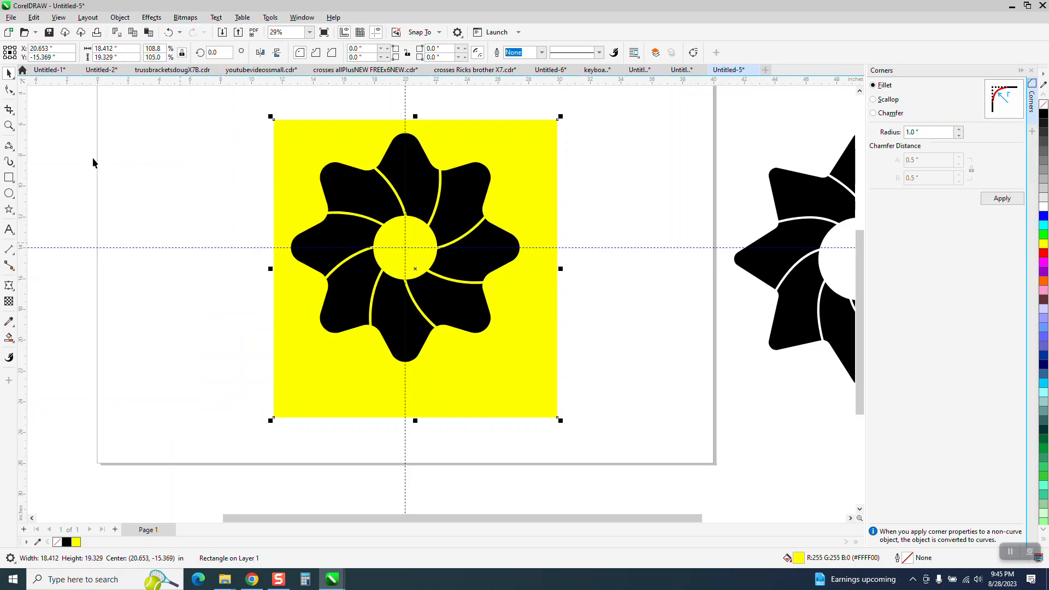
Zoom in to inspect the cut-out logo on the yellow background, then zoom back out
left_click(9, 125)
left_click_drag(316, 160, 514, 274)
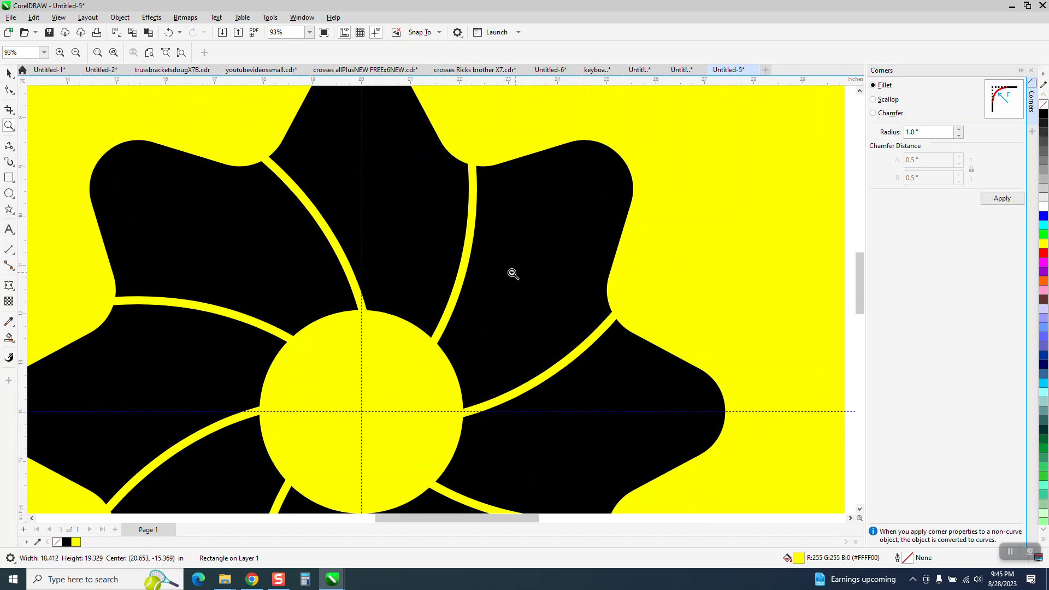
scroll(319, 216, "down", 2)
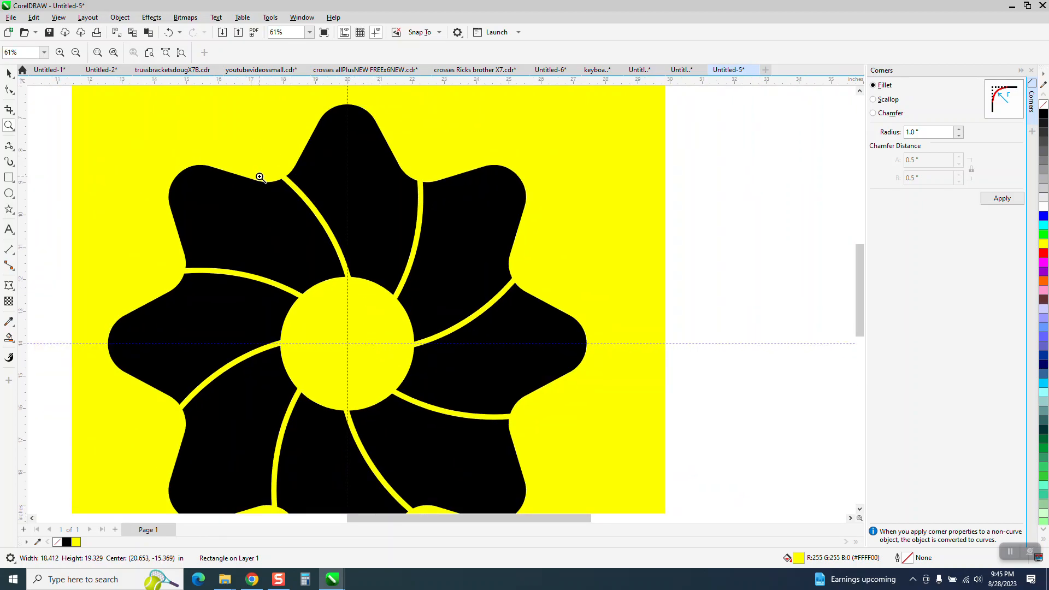
scroll(268, 180, "down", 2)
scroll(369, 218, "down", 1)
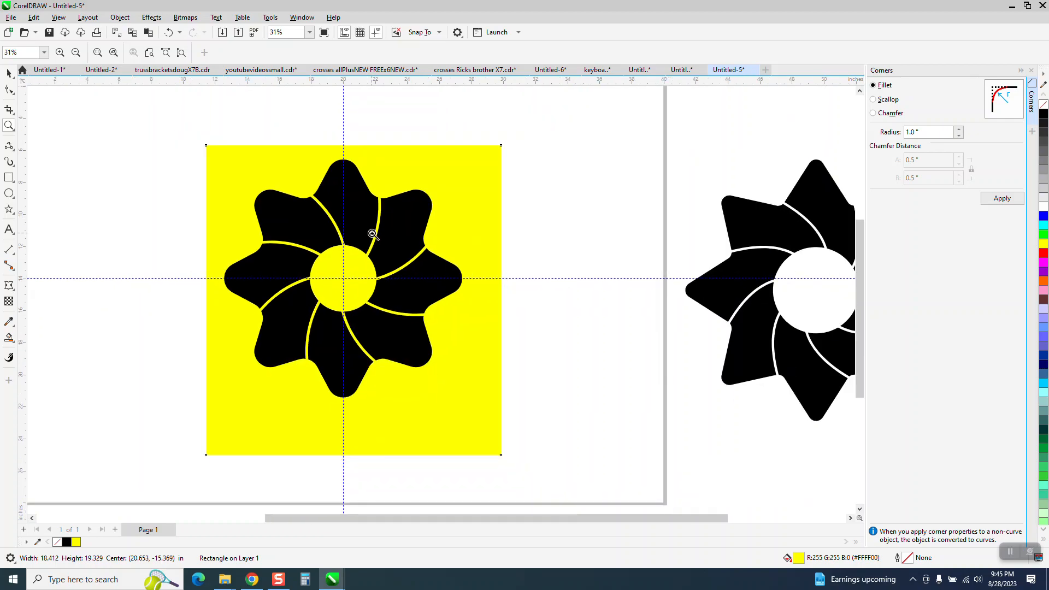
scroll(370, 229, "down", 1)
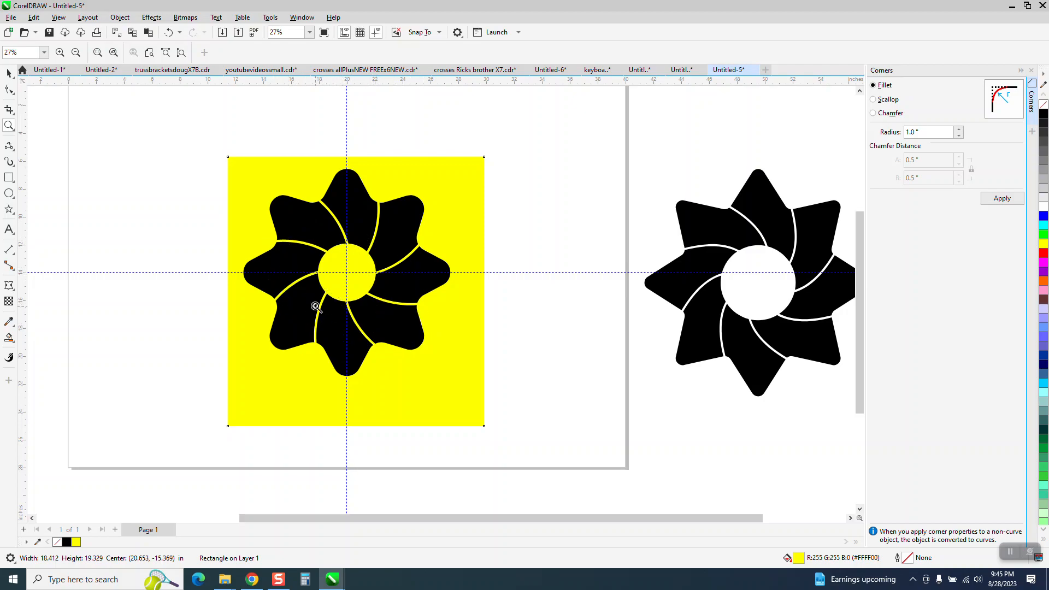
scroll(417, 300, "down", 2)
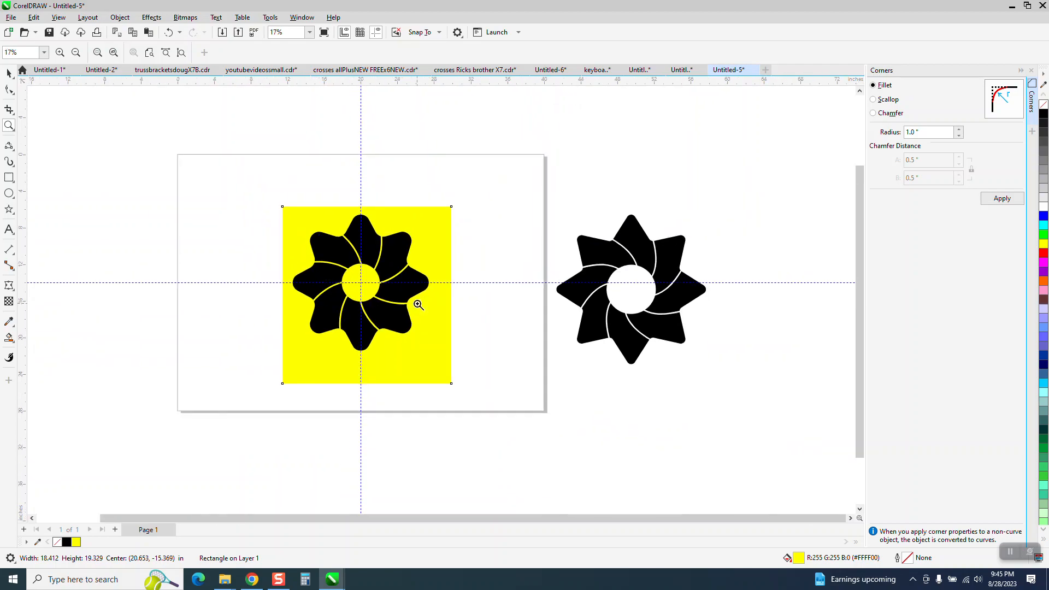